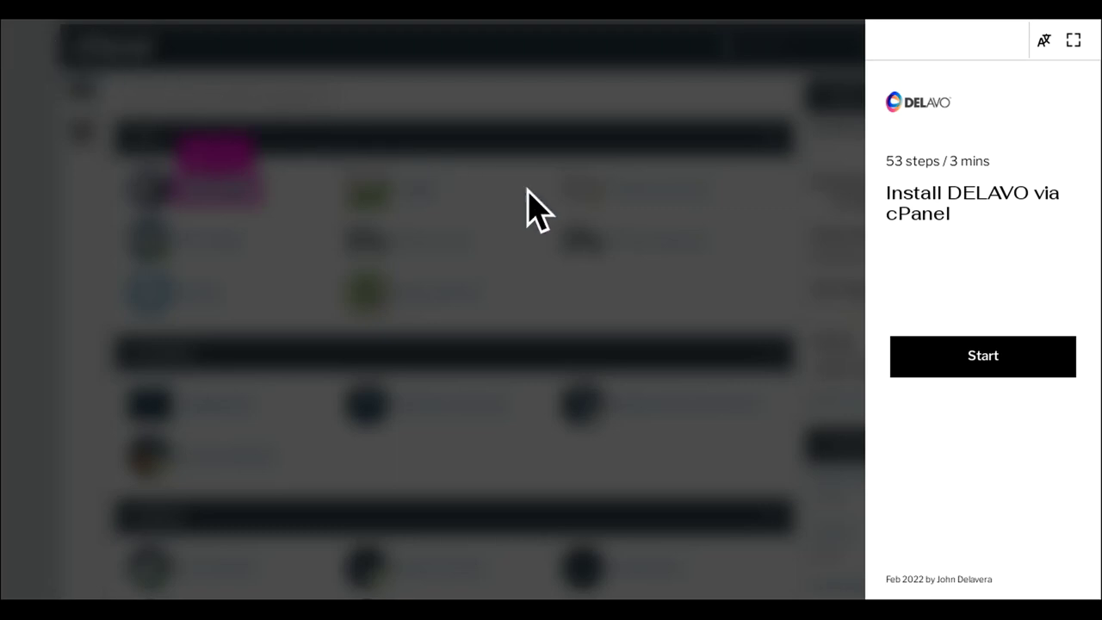
Start the installation walkthrough and open cPanel's File Manager.
left_click(1010, 358)
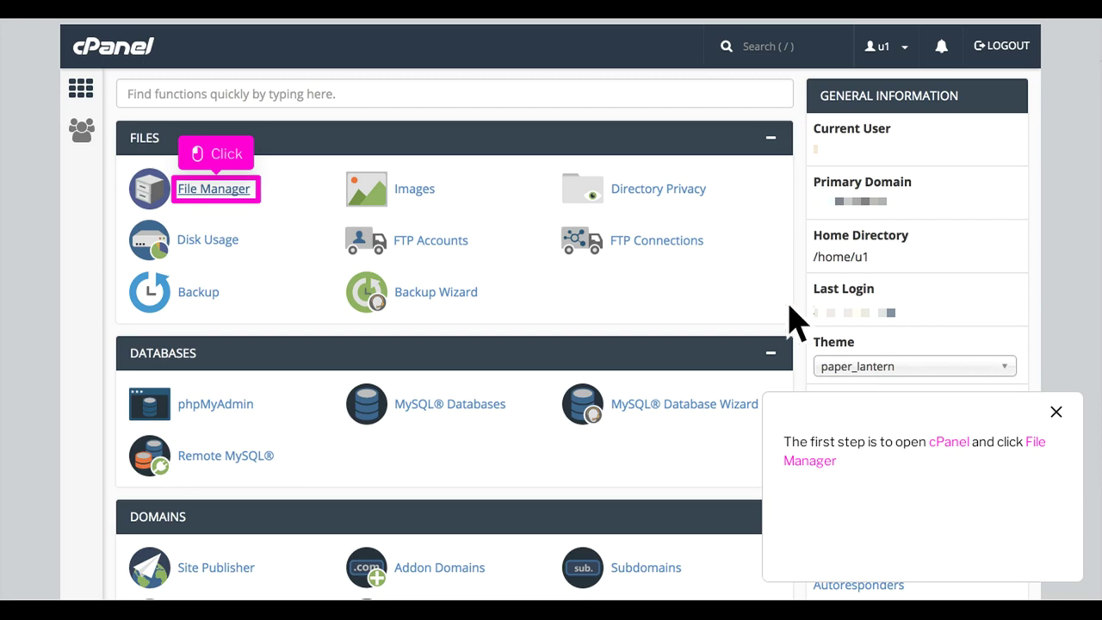
left_click(238, 200)
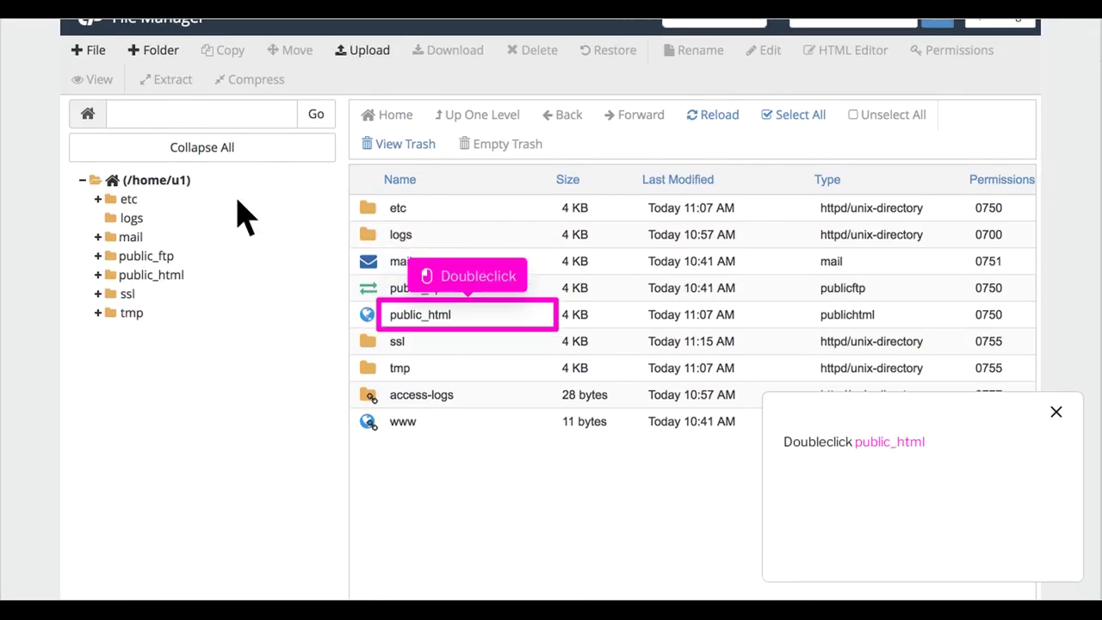
Open public_html and upload the 4.86 MB licence zip, then return to the listing.
double_click(490, 327)
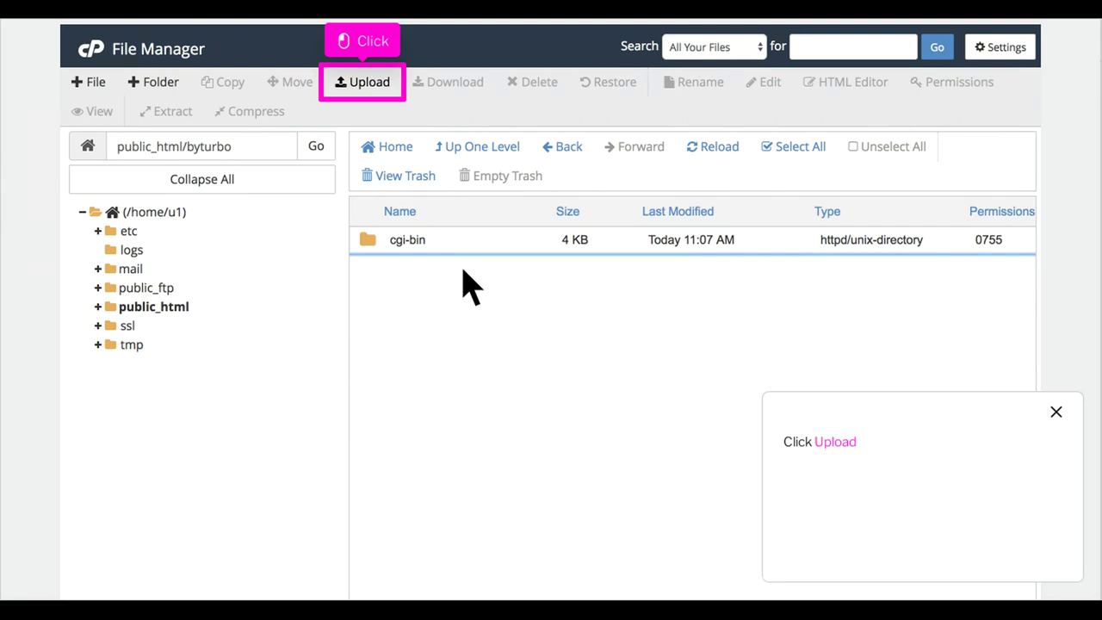
left_click(385, 93)
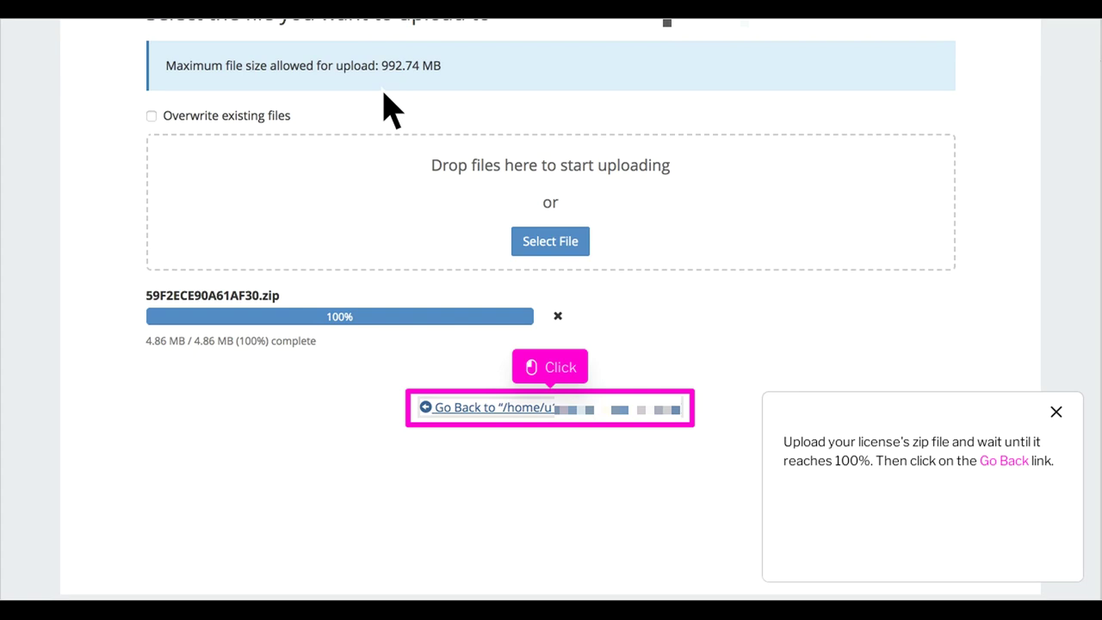
left_click(573, 418)
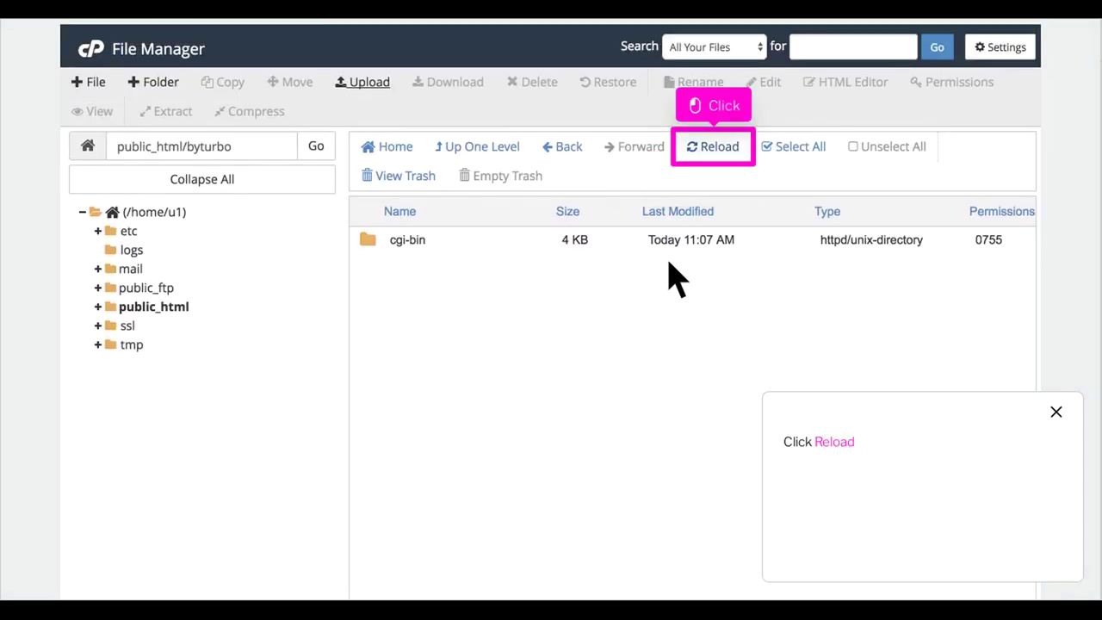
Extract the licence zip in place, adding delavo.cgi, delavo.zip and the two PDFs.
left_click(734, 157)
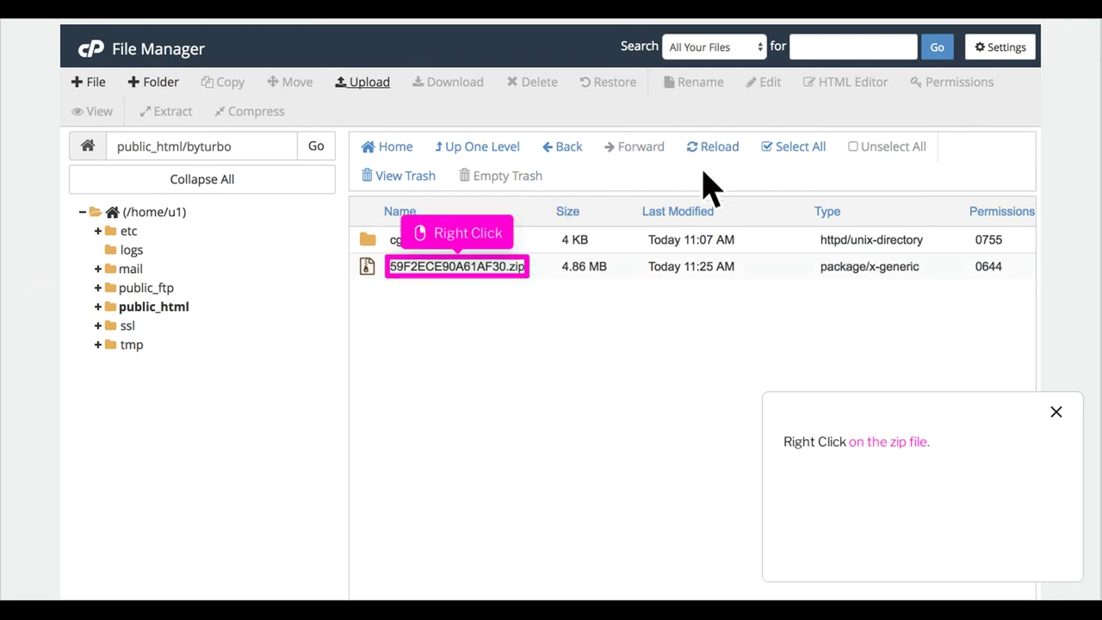
right_click(479, 293)
scroll(484, 287, "down", 1)
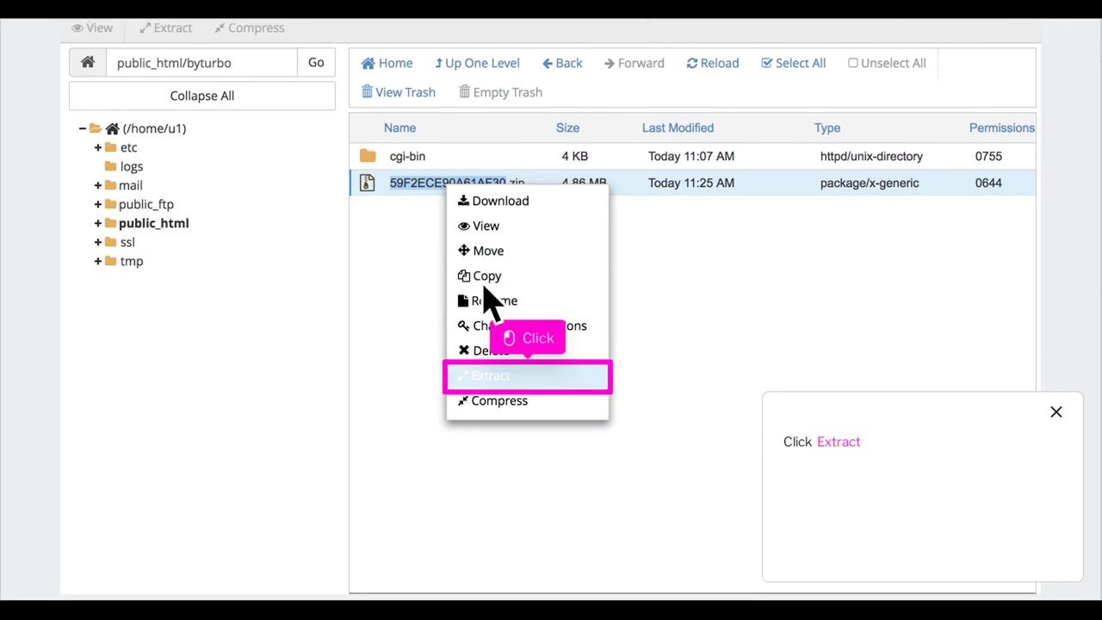
left_click(549, 385)
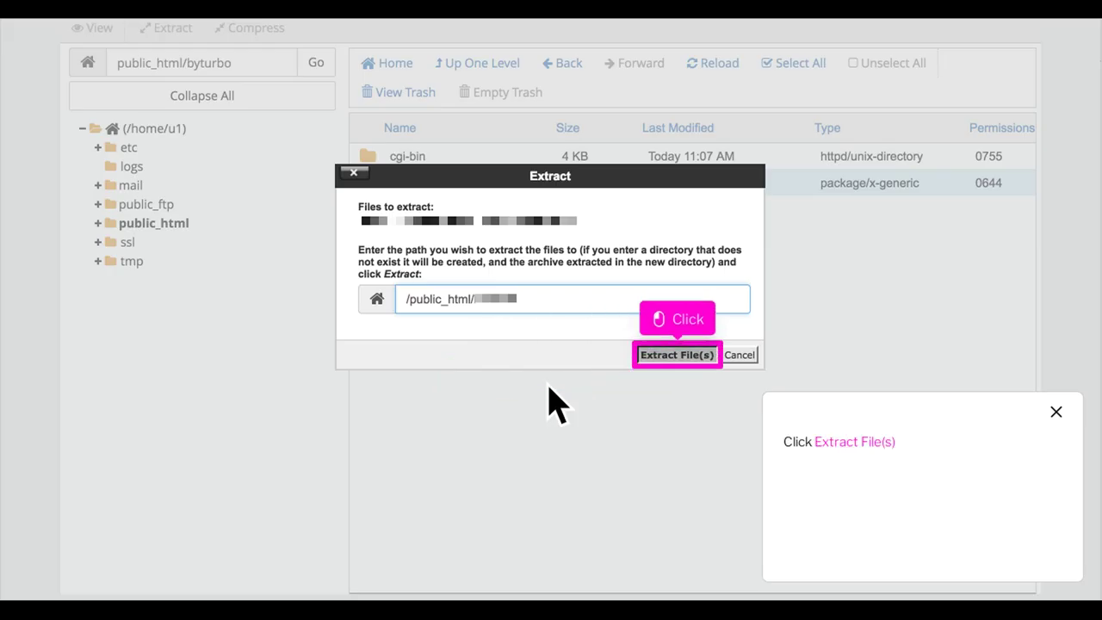
left_click(699, 360)
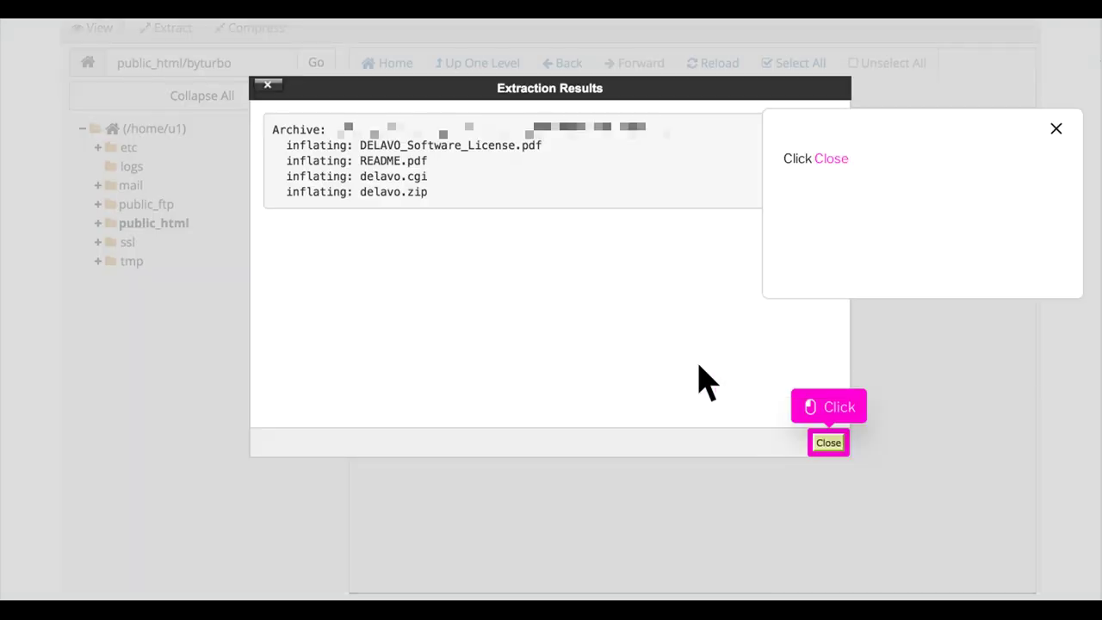
left_click(848, 453)
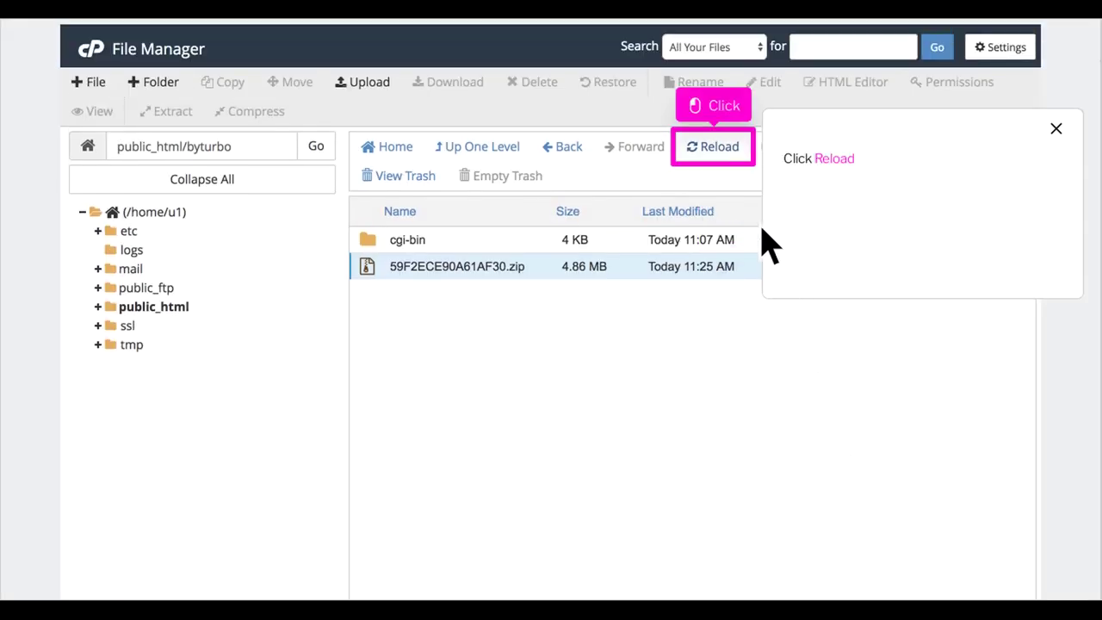
left_click(734, 159)
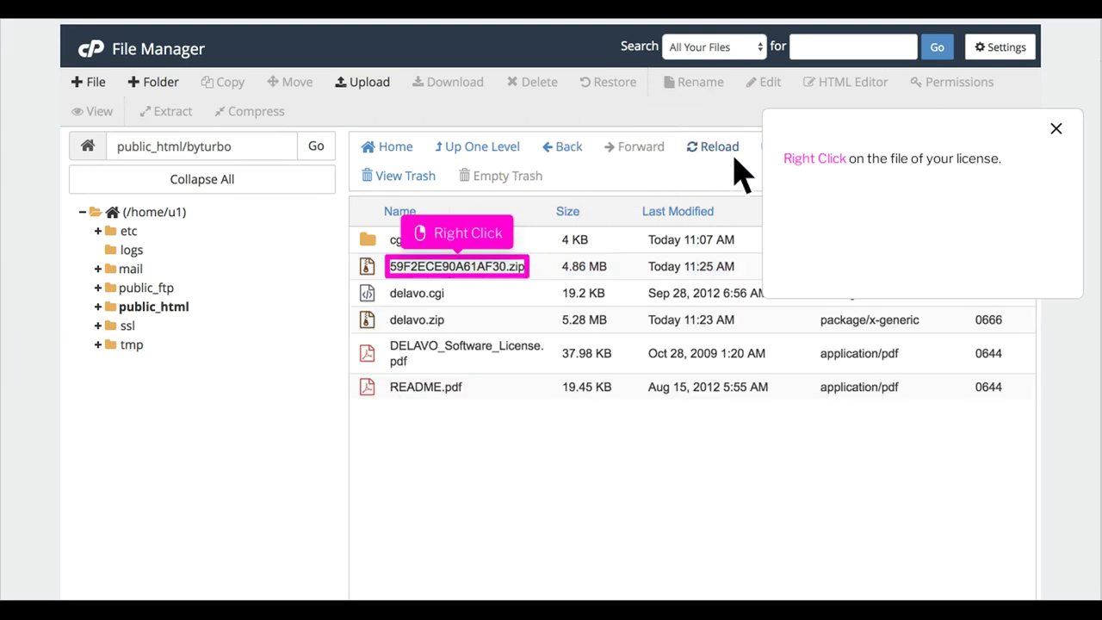
Trash the licence zip and DELAVO_Software_License.pdf, and begin deleting README.pdf.
right_click(479, 274)
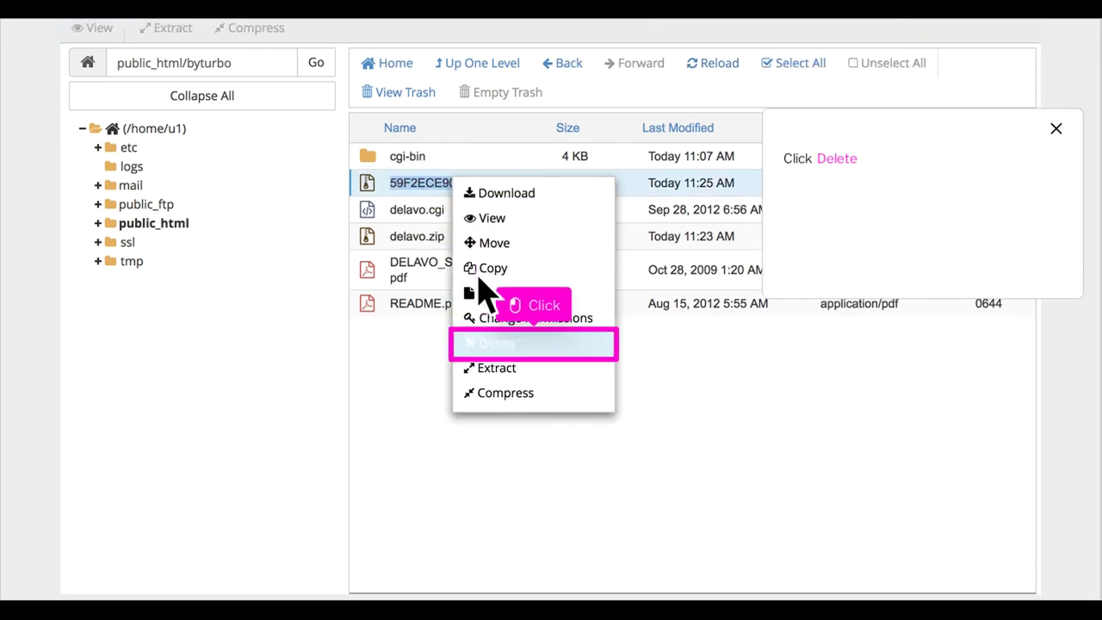
left_click(556, 355)
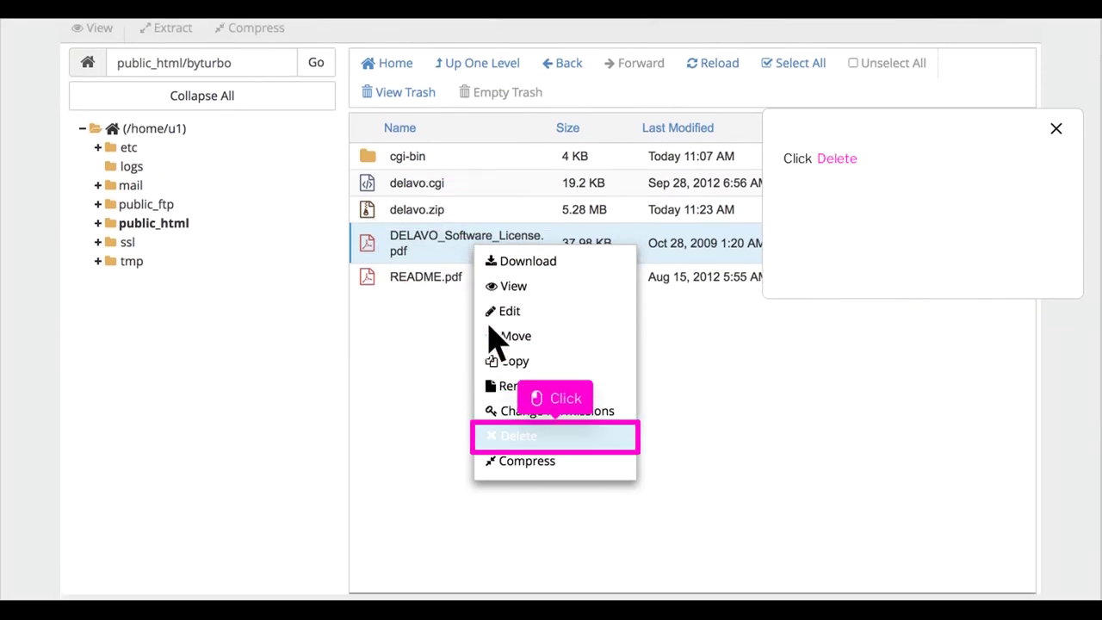
left_click(582, 448)
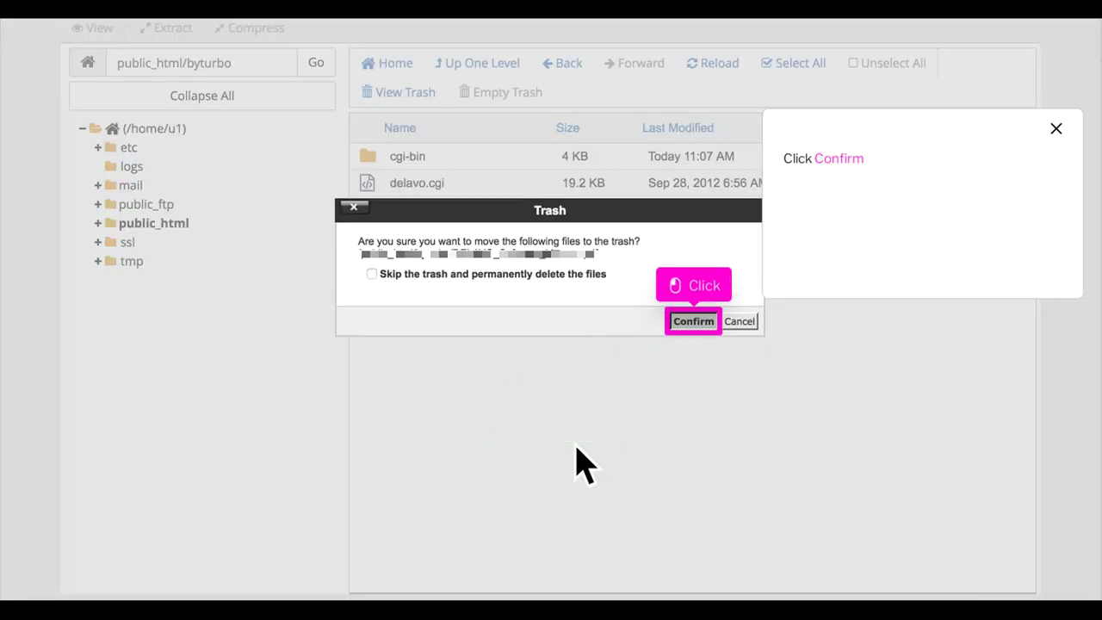
left_click(695, 322)
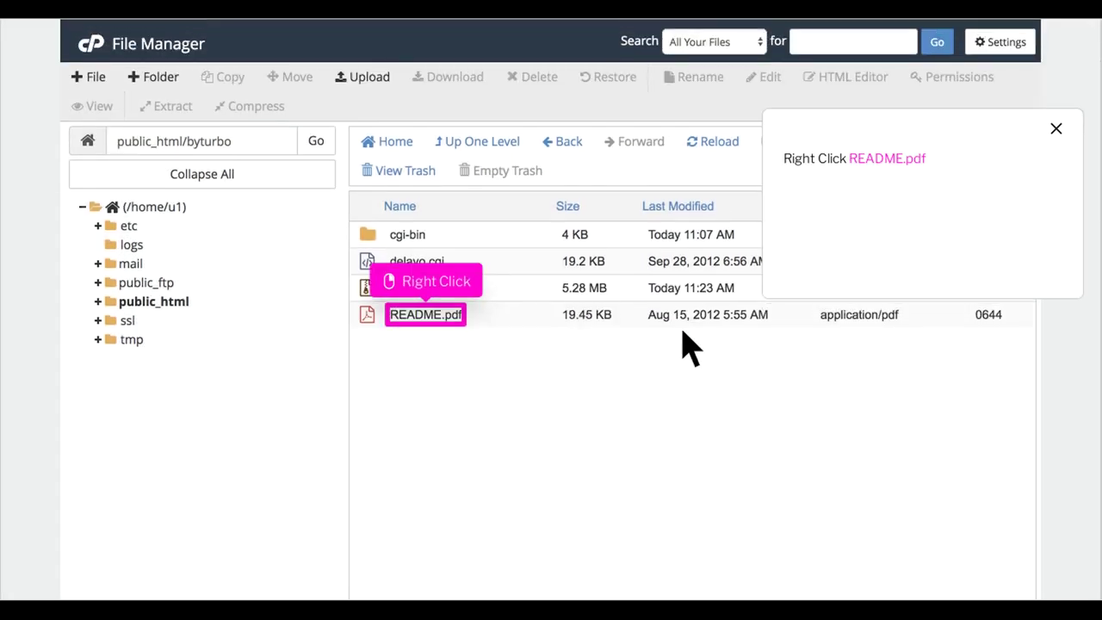
right_click(447, 327)
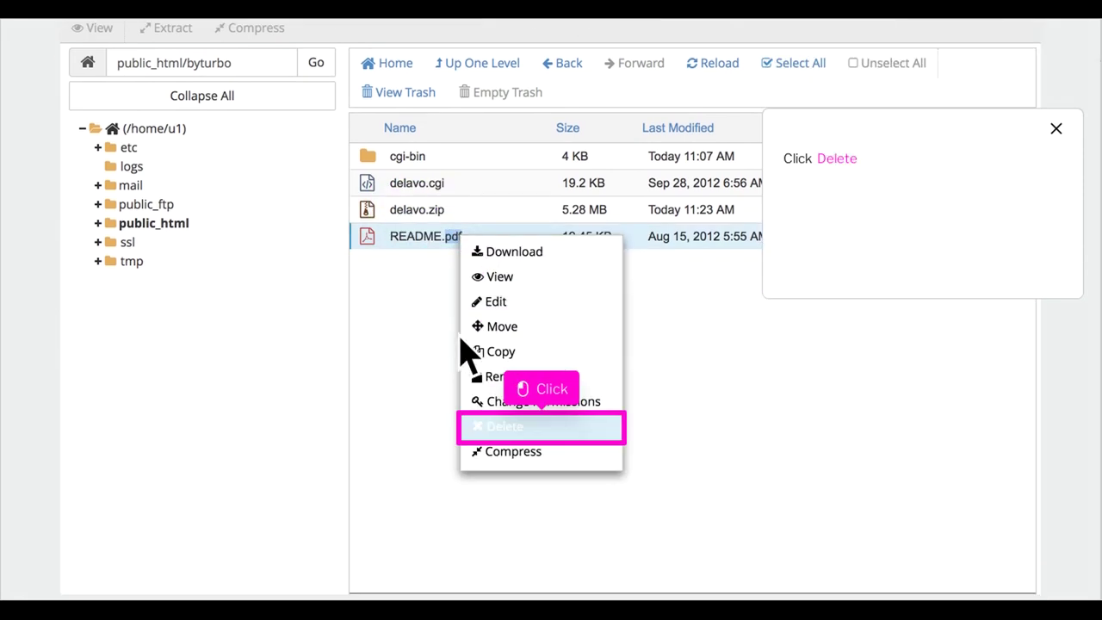
left_click(569, 431)
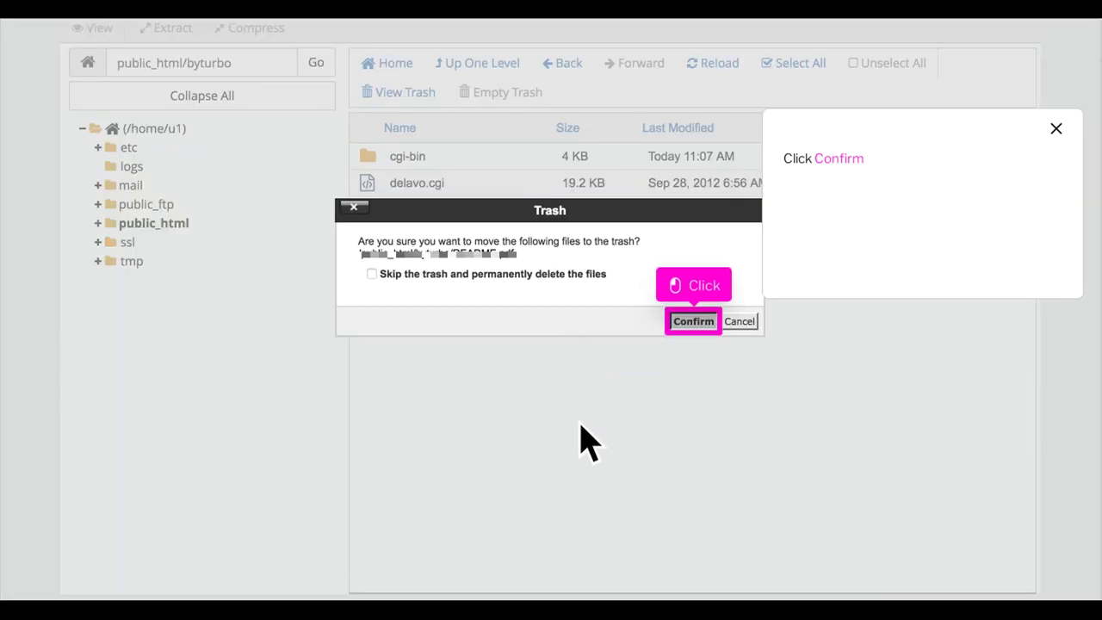
Confirm trashing README.pdf and give delavo.cgi 755 permissions.
left_click(714, 327)
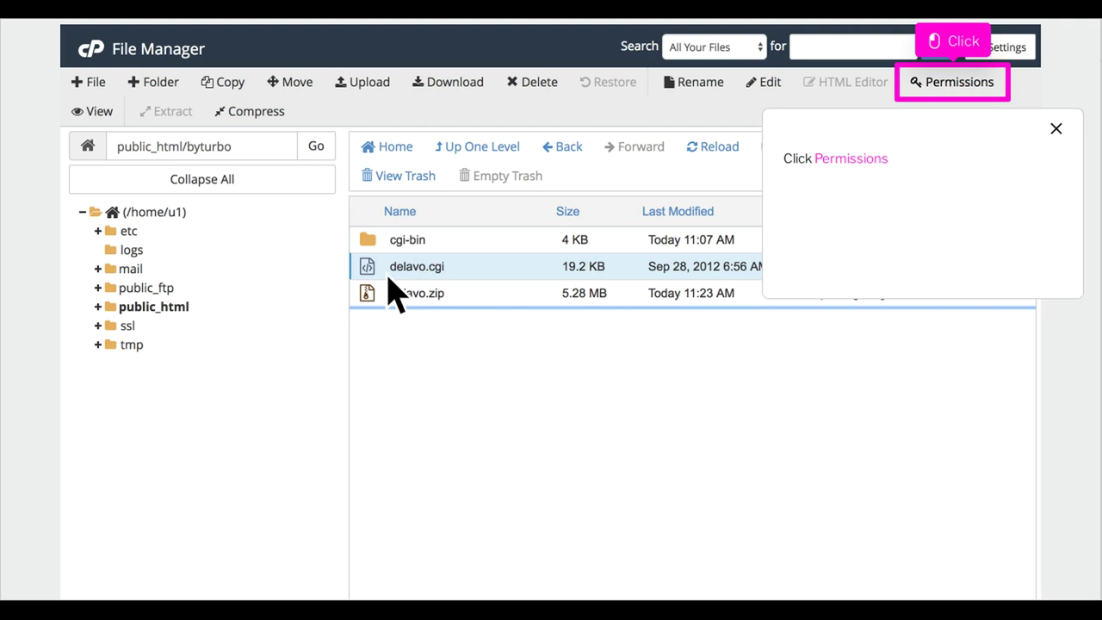
left_click(977, 94)
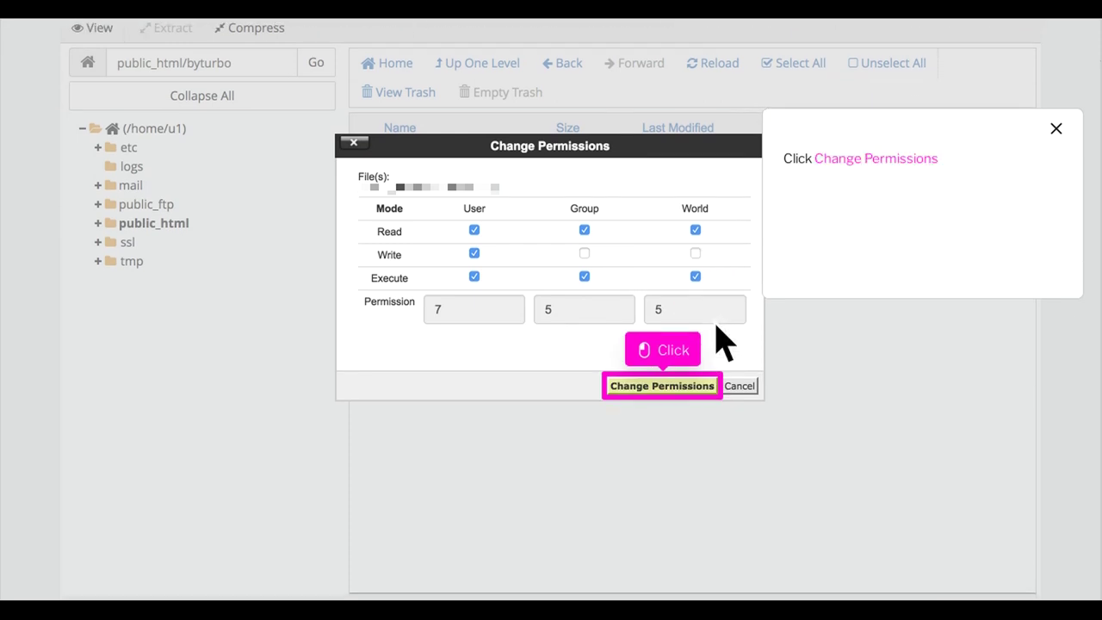
left_click(685, 392)
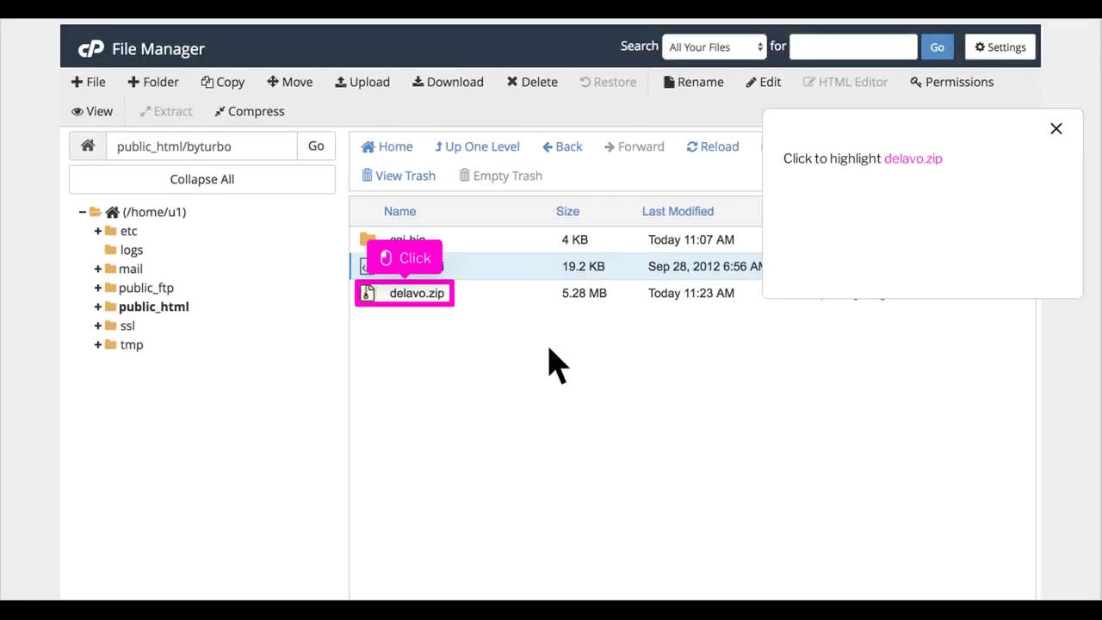
Set delavo.zip's permissions to 755.
left_click(428, 305)
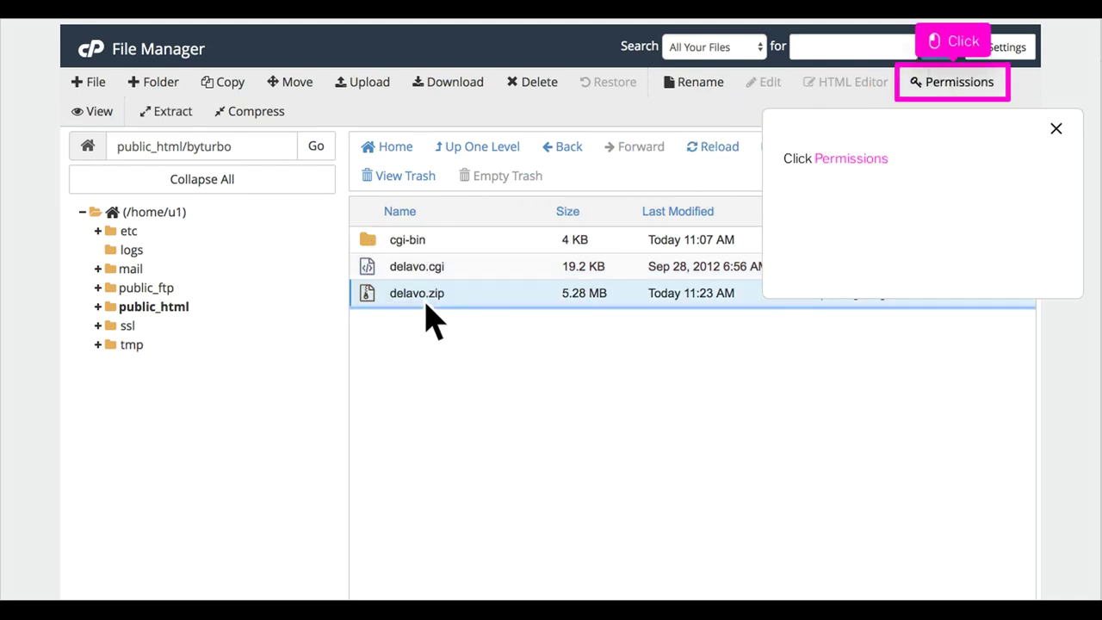
left_click(977, 95)
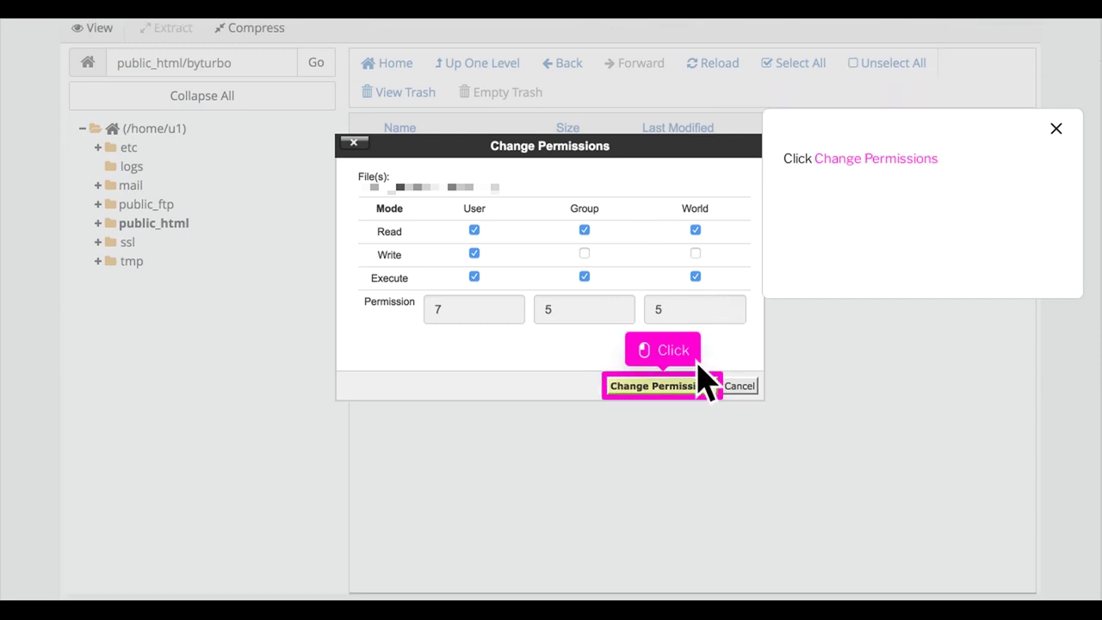
left_click(685, 389)
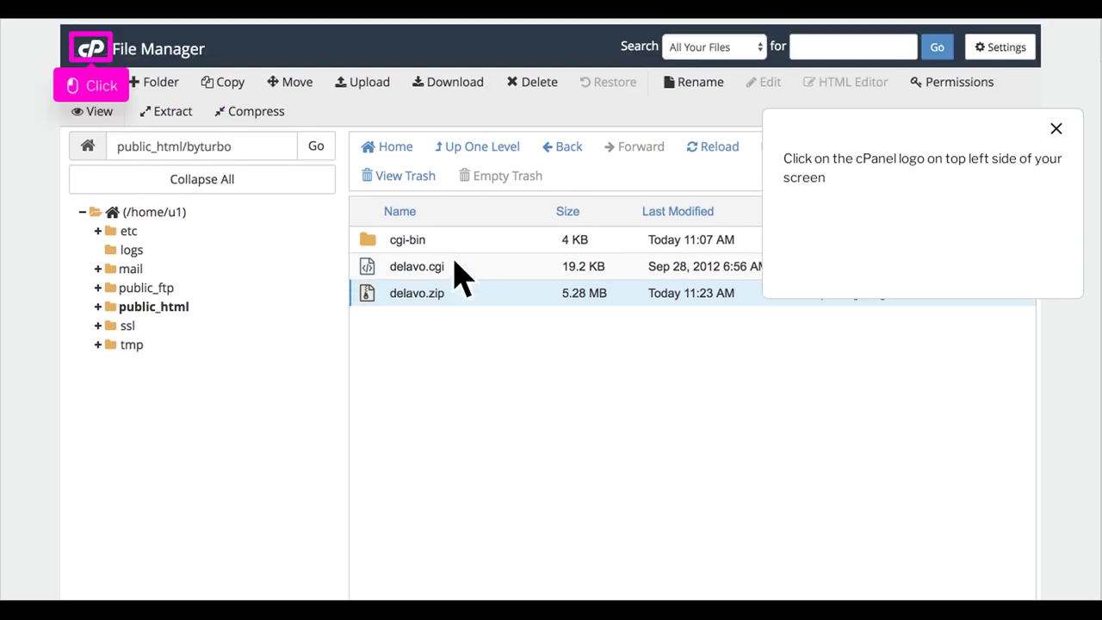
Create a new MySQL database for the account on the MySQL Databases page.
left_click(111, 57)
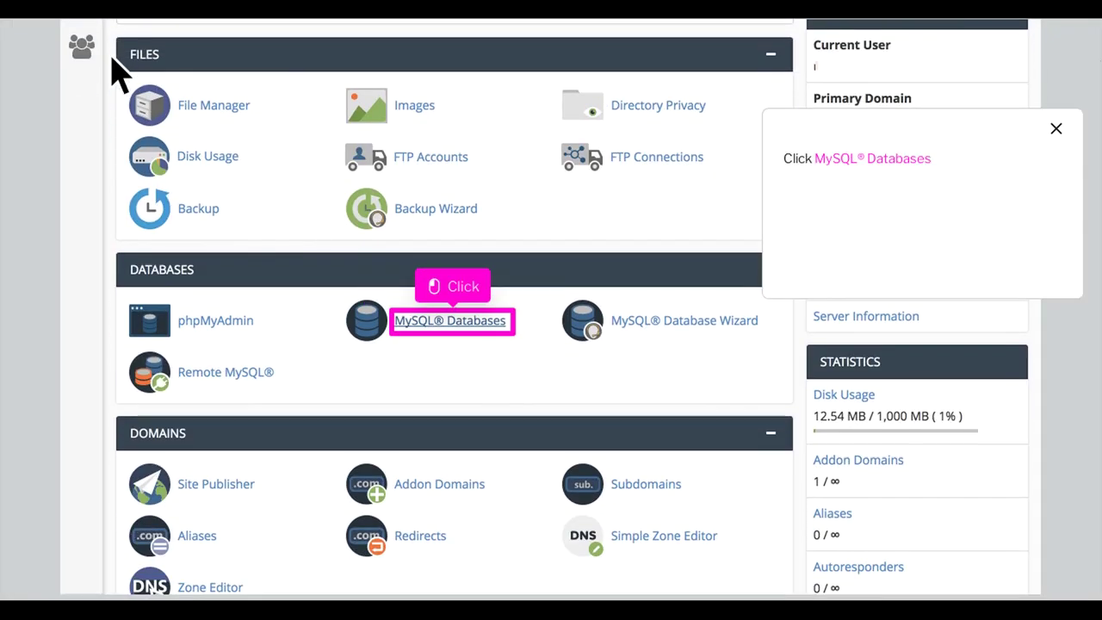
left_click(473, 334)
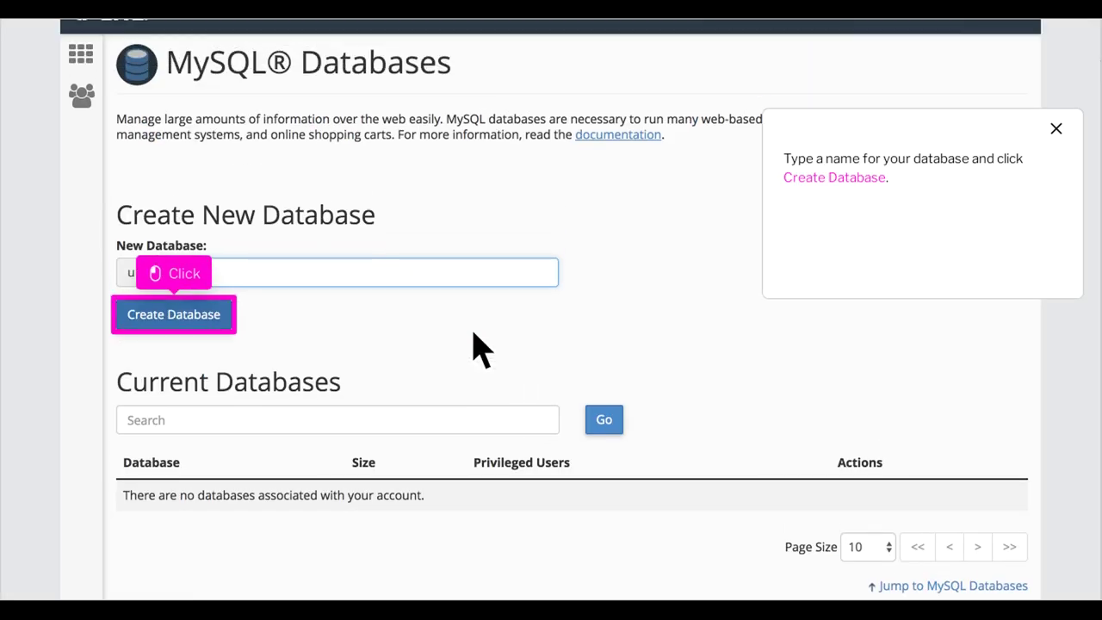
left_click(195, 327)
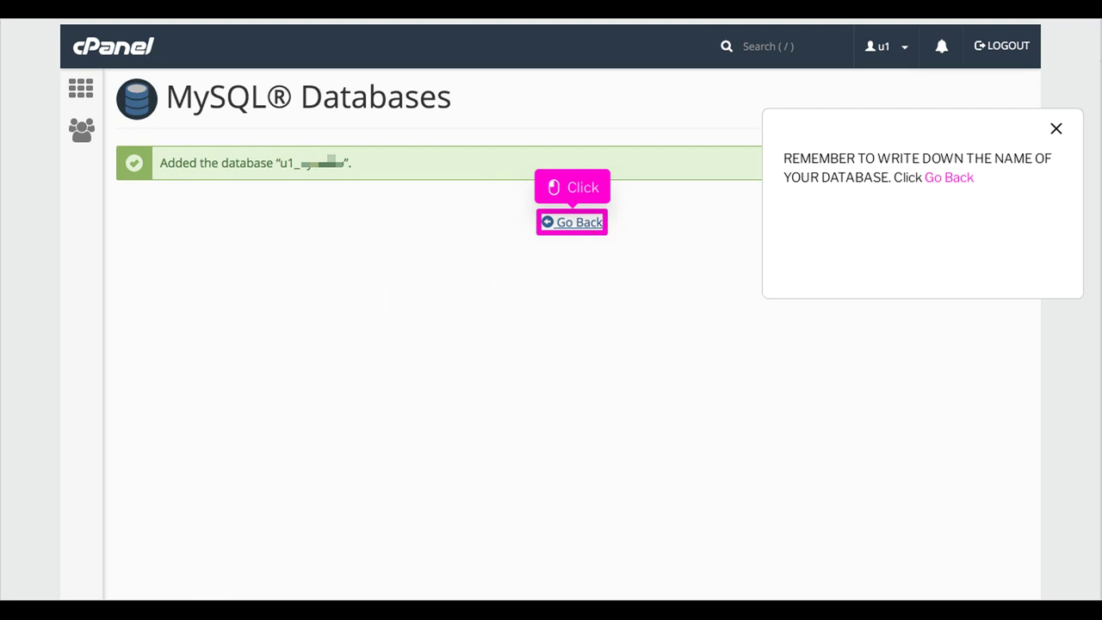
left_click(571, 223)
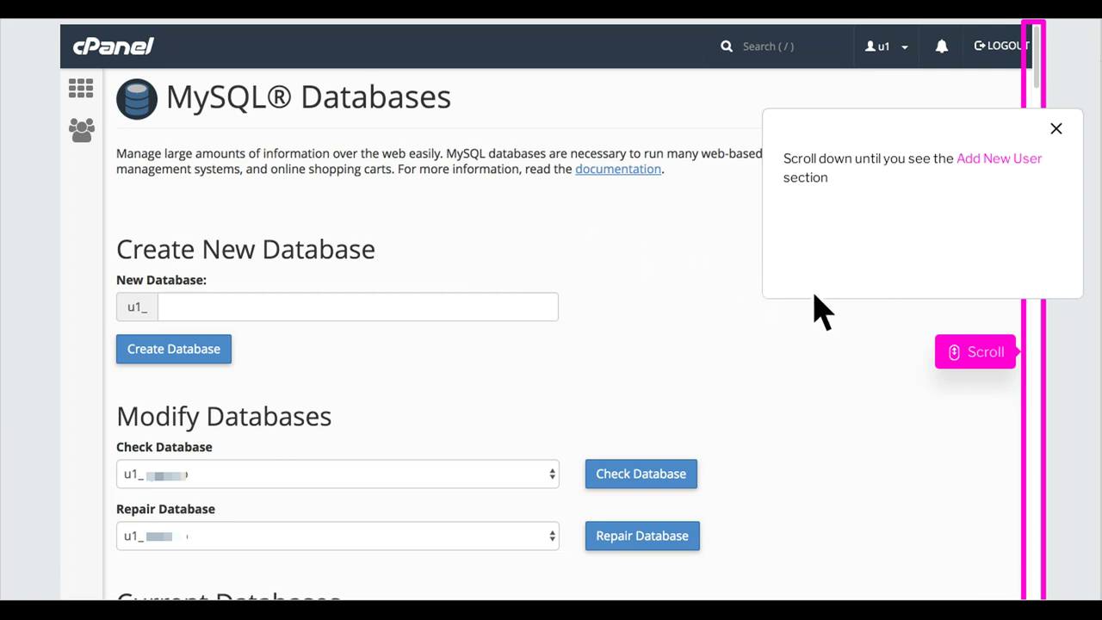
Add a new MySQL user with a custom username and a very strong password.
scroll(1061, 379, "down", 10)
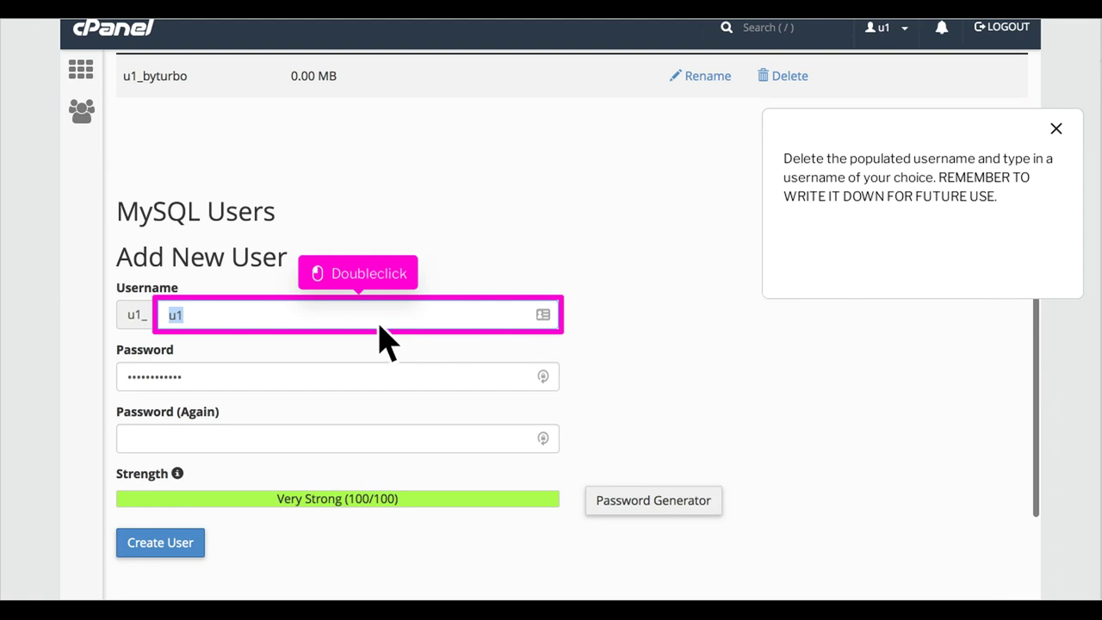
scroll(384, 341, "down", 1)
double_click(383, 379)
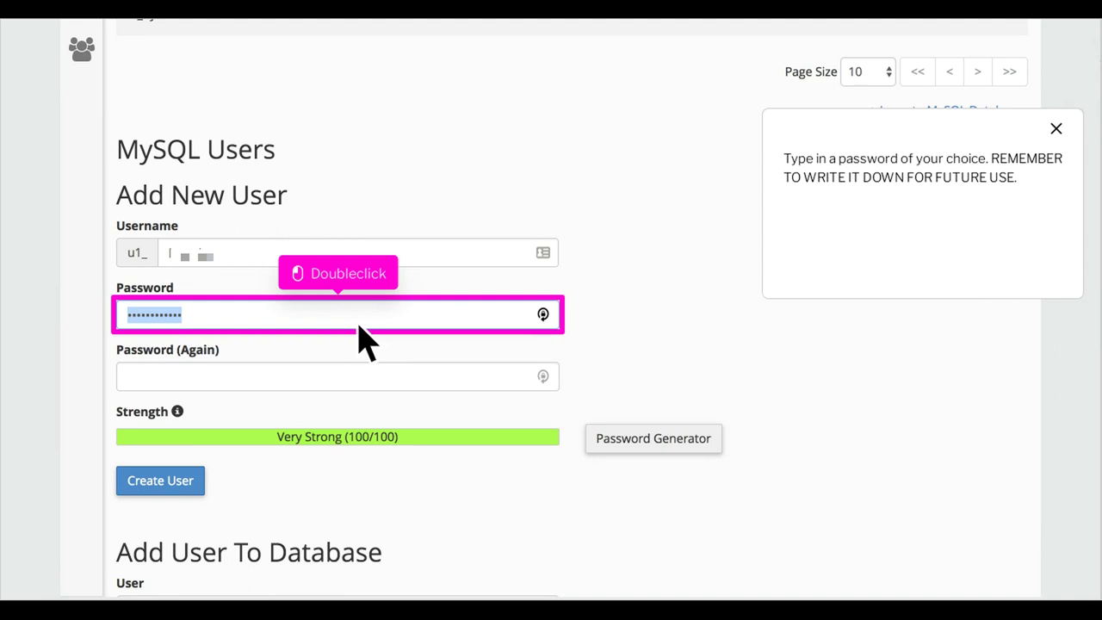
type("********")
left_click(359, 375)
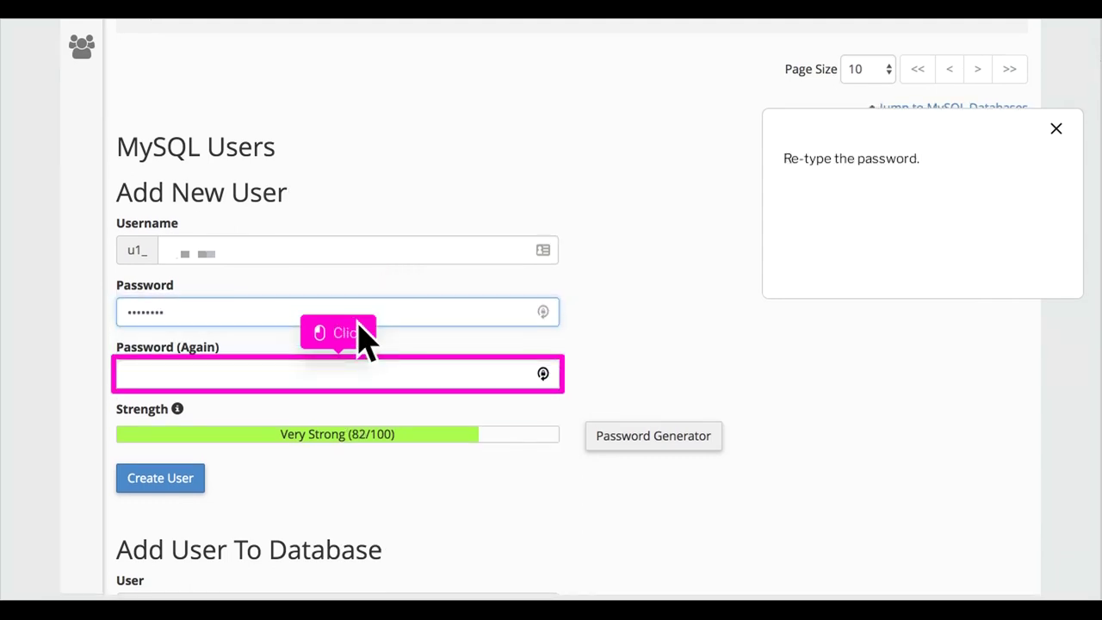
left_click(359, 385)
type("********")
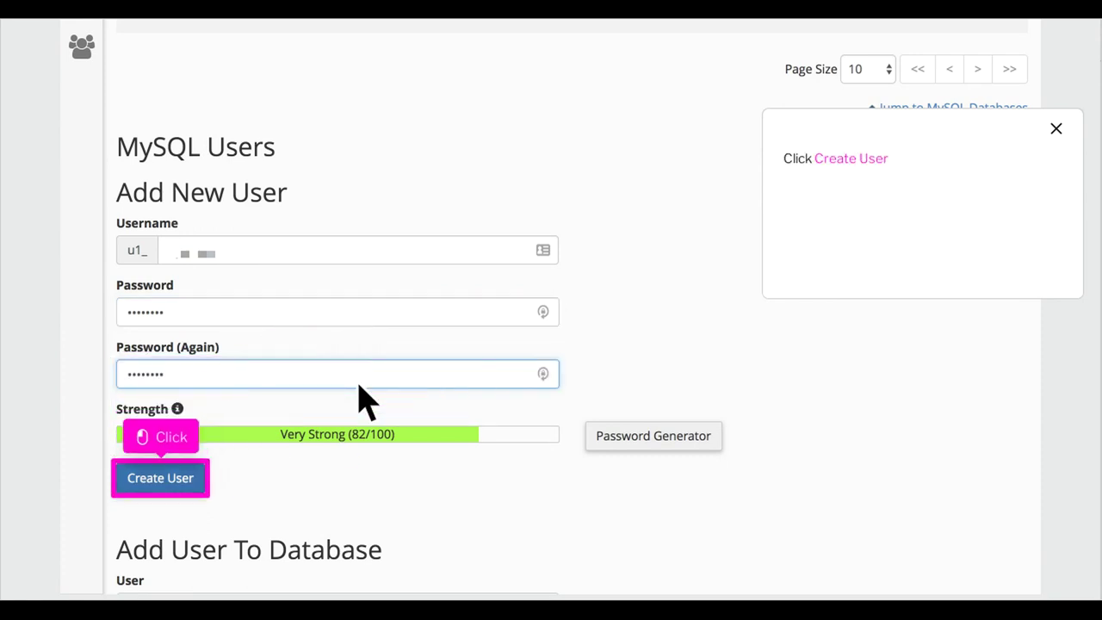
left_click(181, 489)
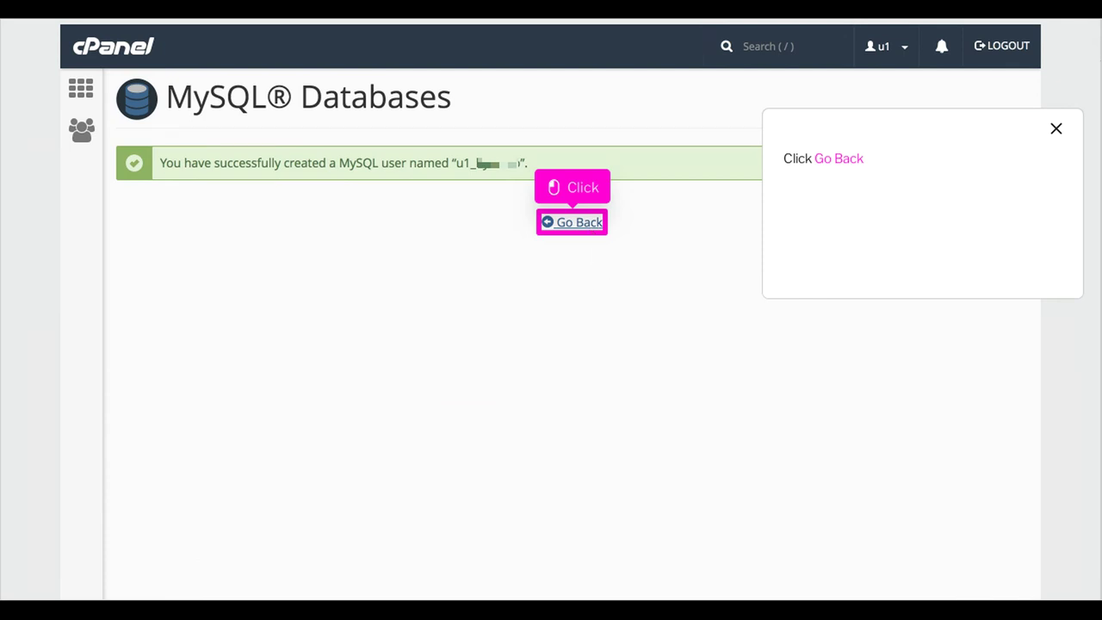
left_click(593, 231)
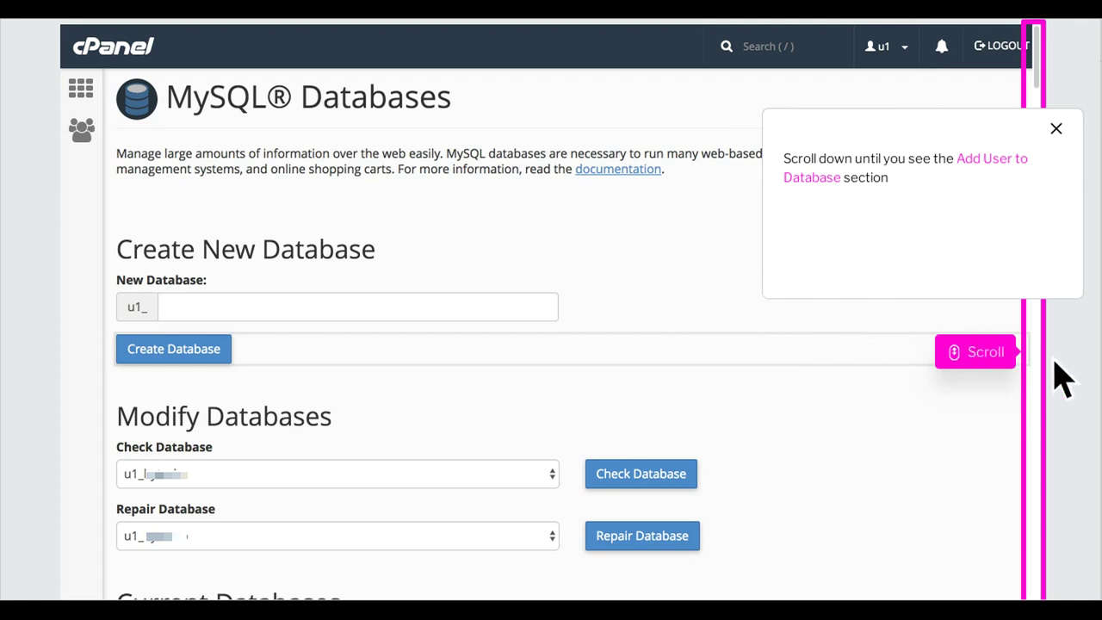
Add the new MySQL user to the new database with ALL PRIVILEGES.
scroll(1062, 379, "down", 10)
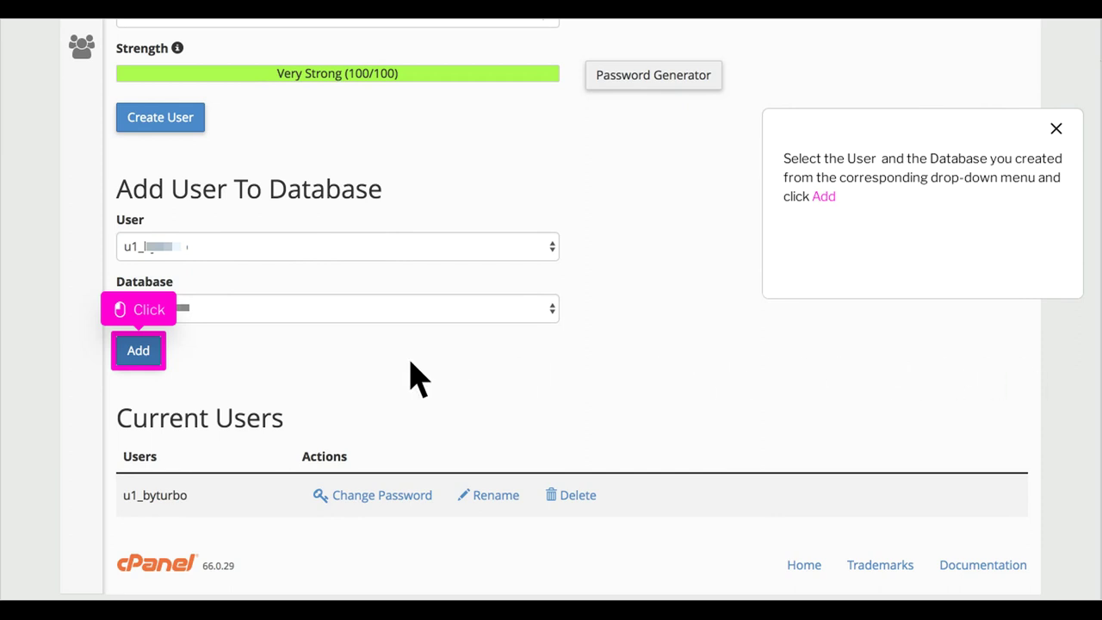
left_click(160, 362)
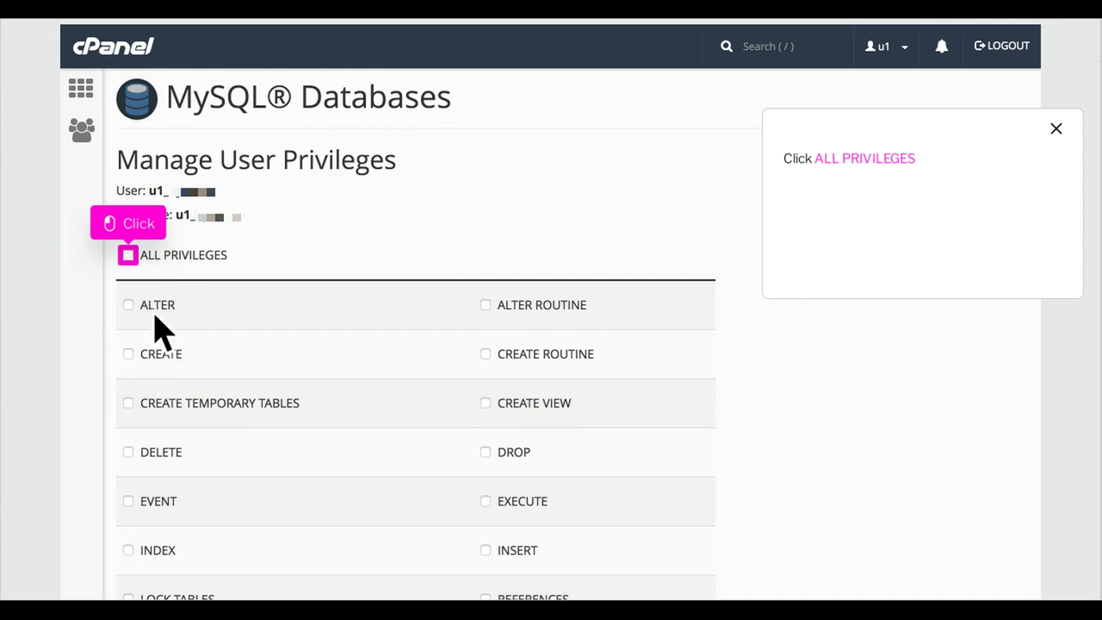
left_click(150, 267)
scroll(150, 269, "down", 4)
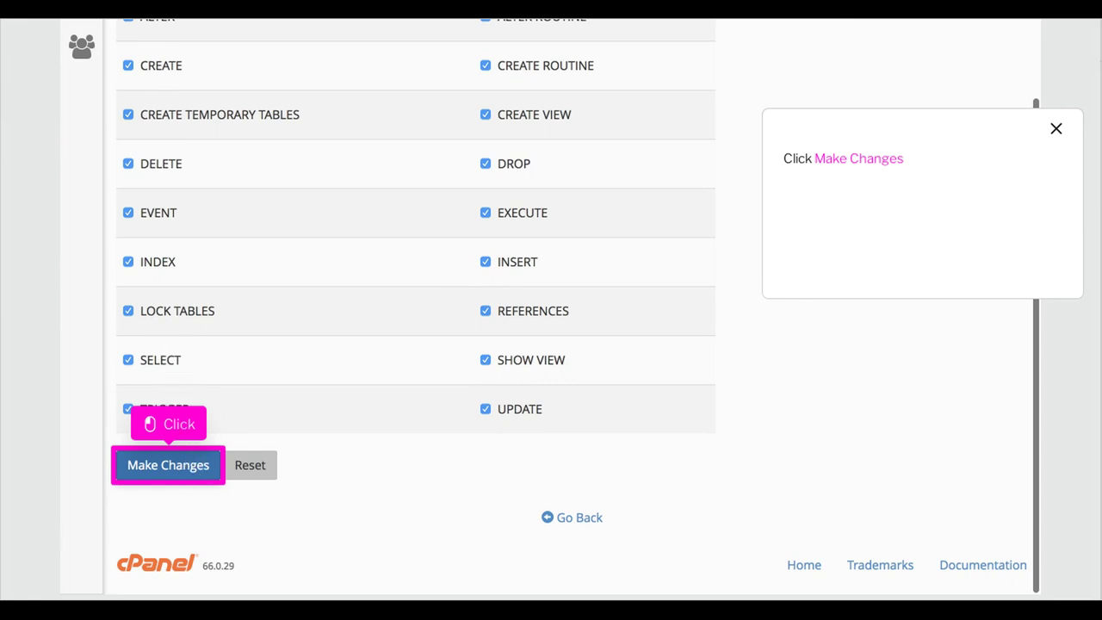
left_click(168, 465)
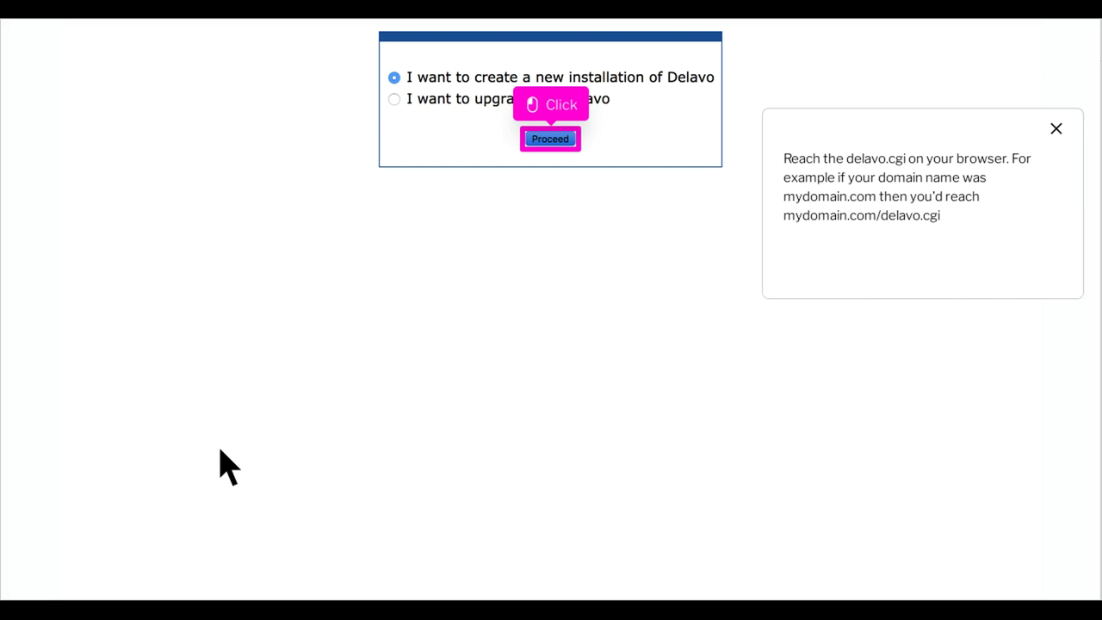
Start a new DELAVO installation and select the default directory name to replace it.
left_click(551, 139)
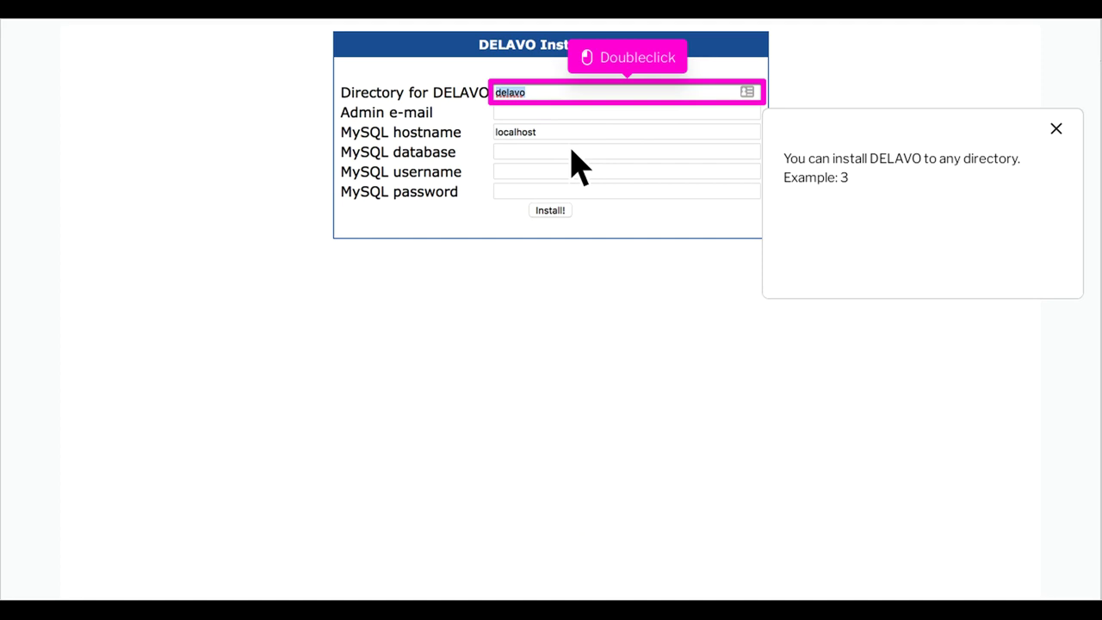
double_click(648, 100)
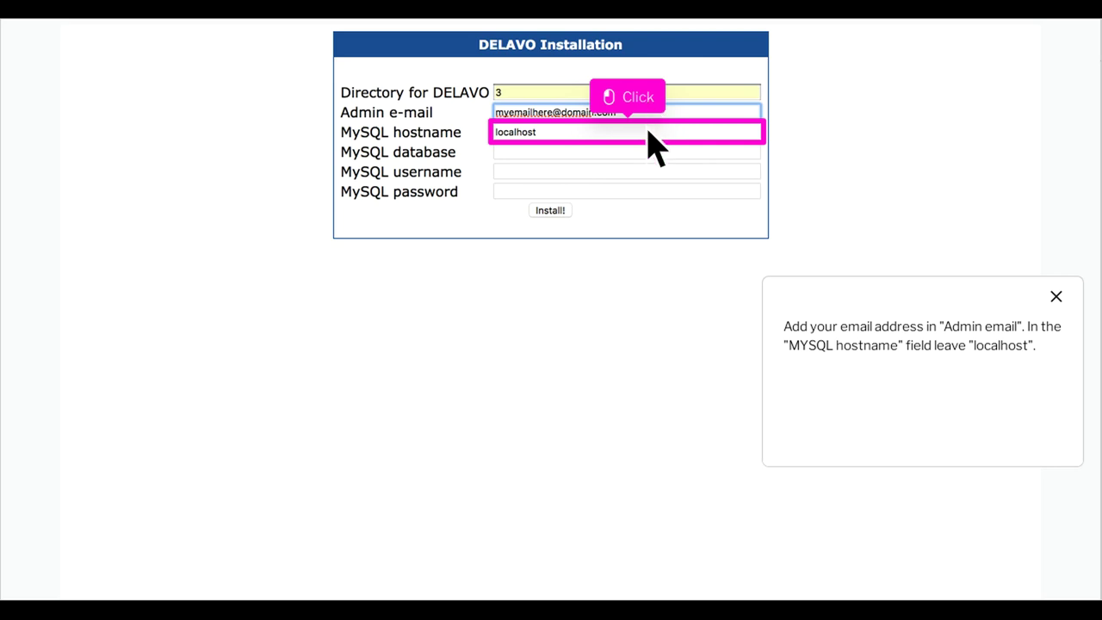
Keep localhost as the MySQL hostname and enter the database name created earlier in cPanel.
left_click(648, 143)
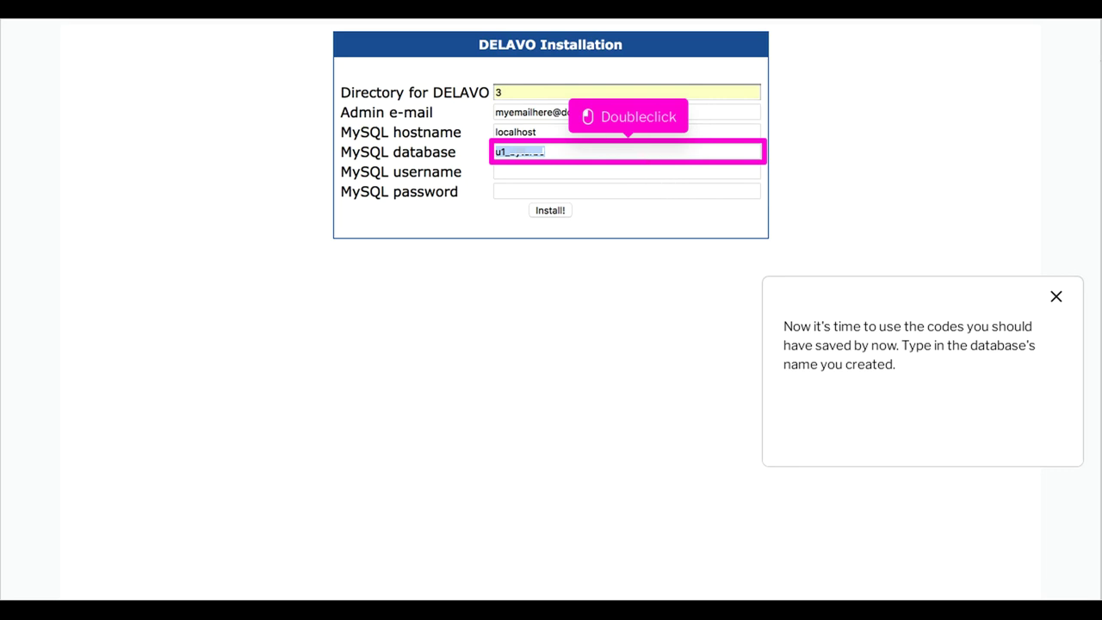
left_click(649, 153)
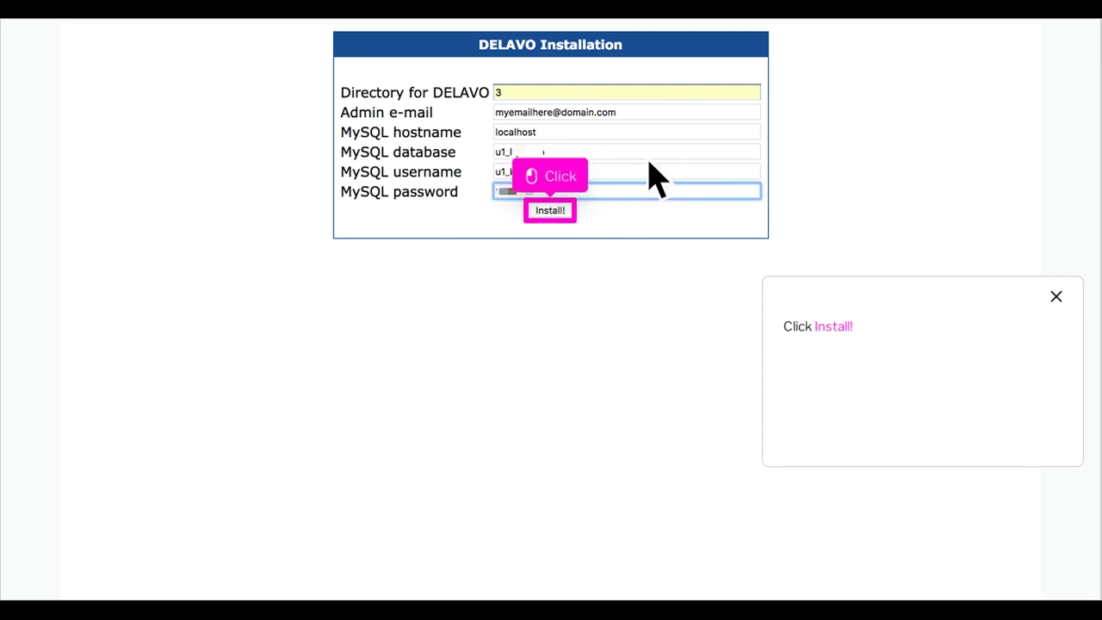
Run the DELAVO installation so the completion page shows the site URL and admin login codes.
left_click(569, 217)
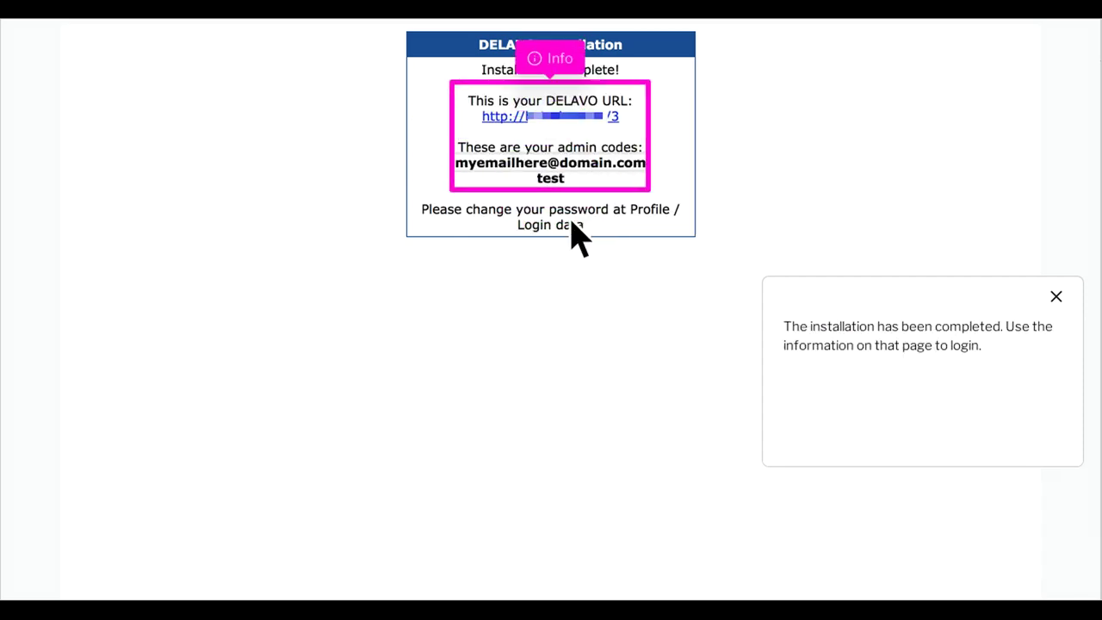